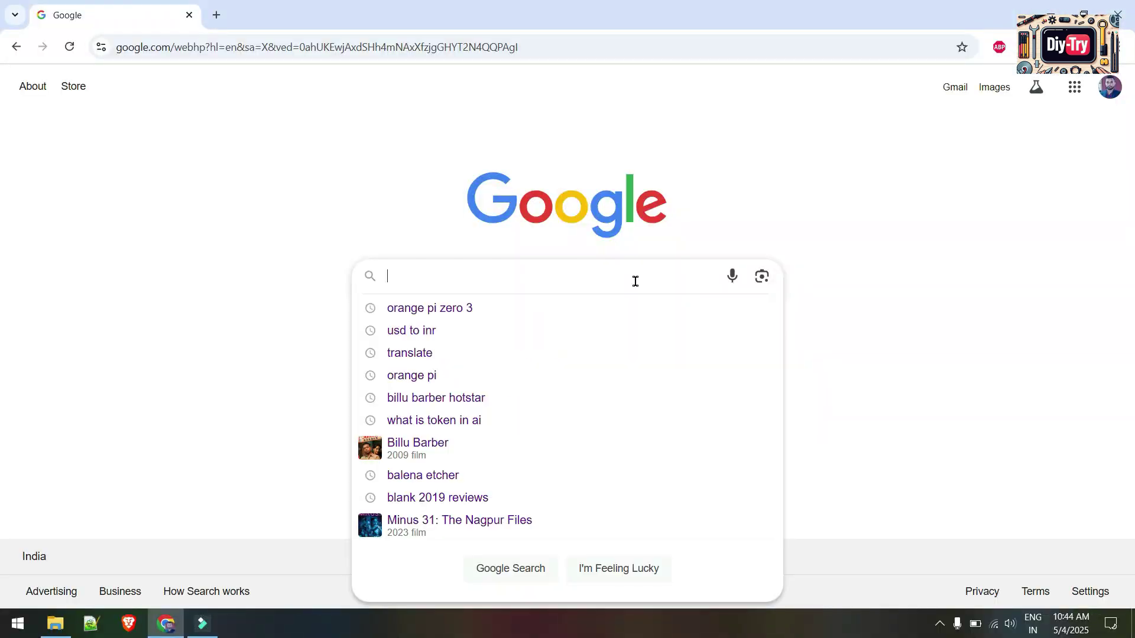
Step: Search Google for 'orange pi zero 3' and open the official orangepi.org product page
text(ora)
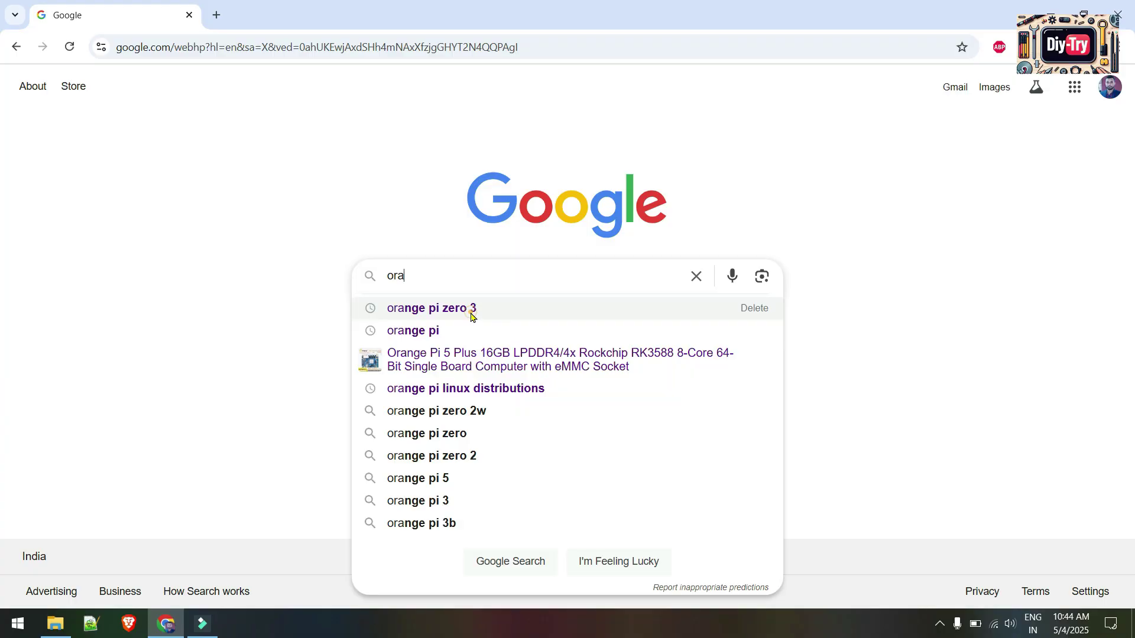
click(471, 317)
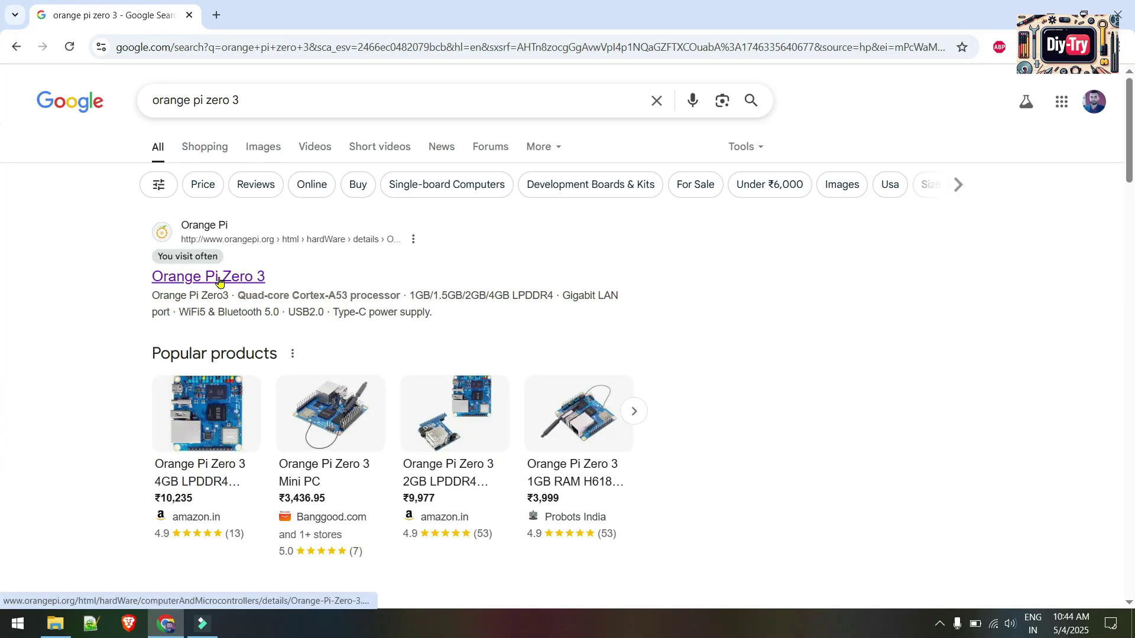
click(218, 278)
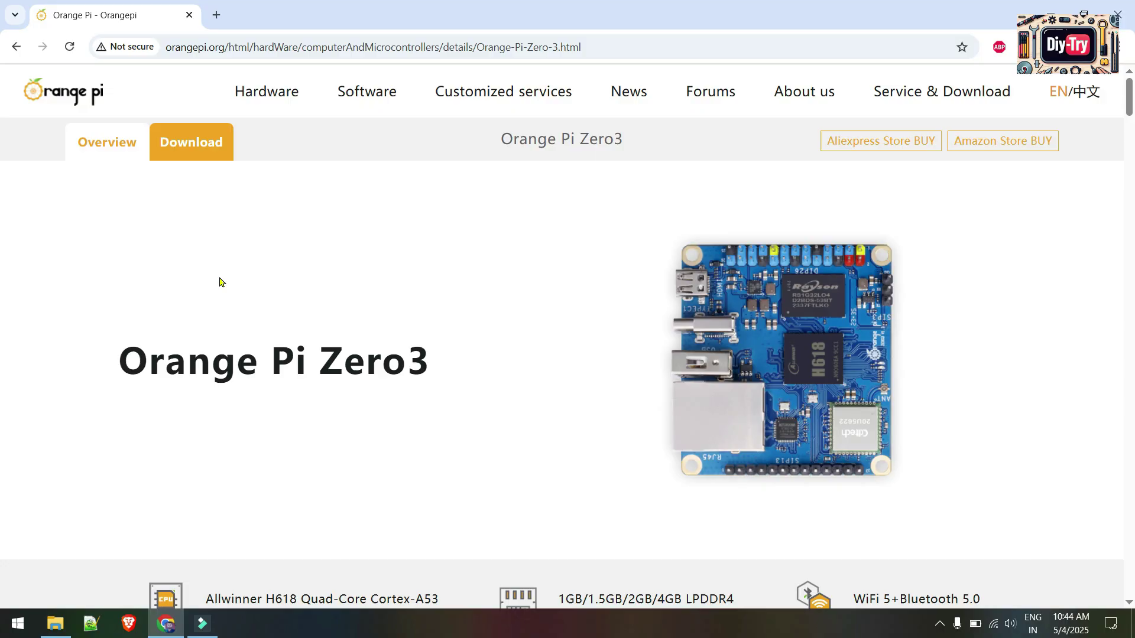
Step: Go to the Zero3 Download page and scroll down to the official OS images
scroll(220, 282, down, 20)
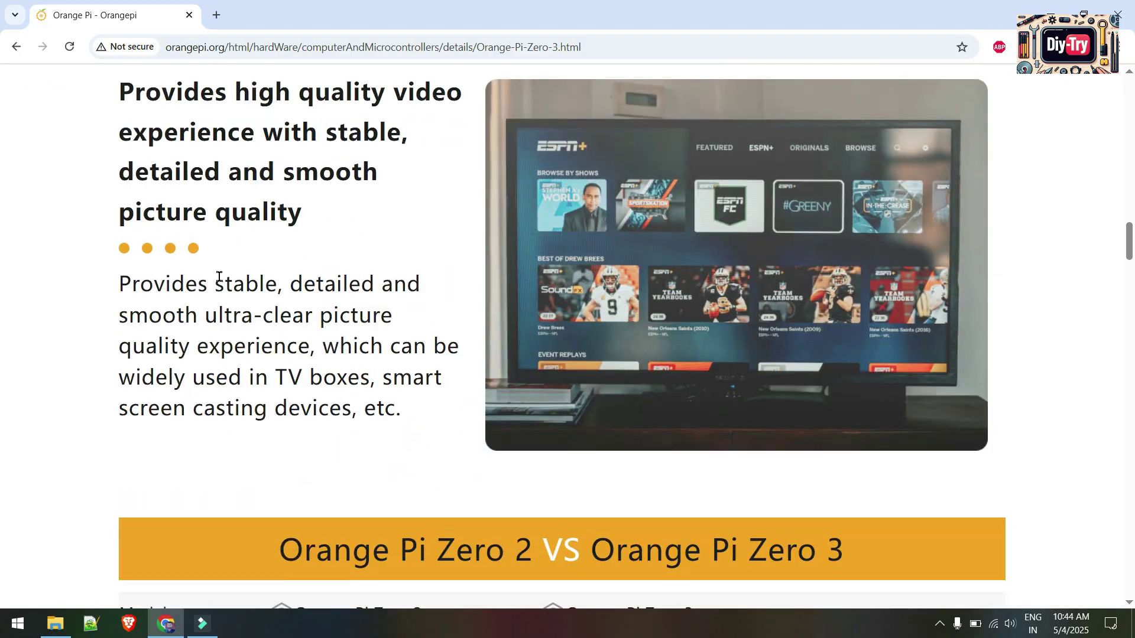
scroll(219, 279, down, 10)
scroll(219, 280, up, 20)
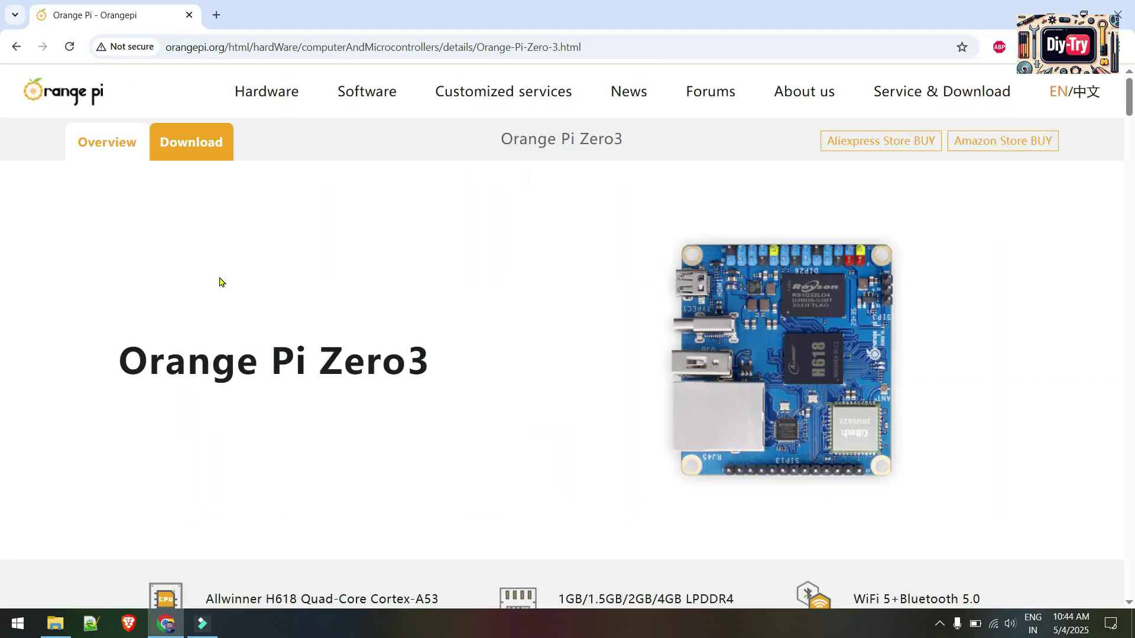
click(190, 148)
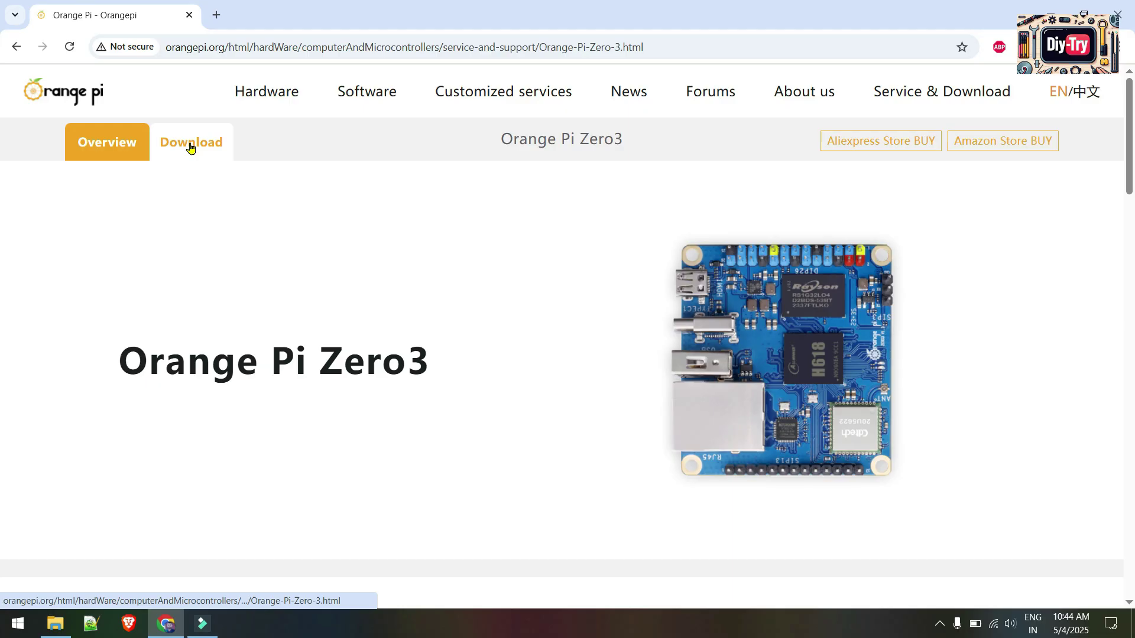
scroll(281, 297, down, 10)
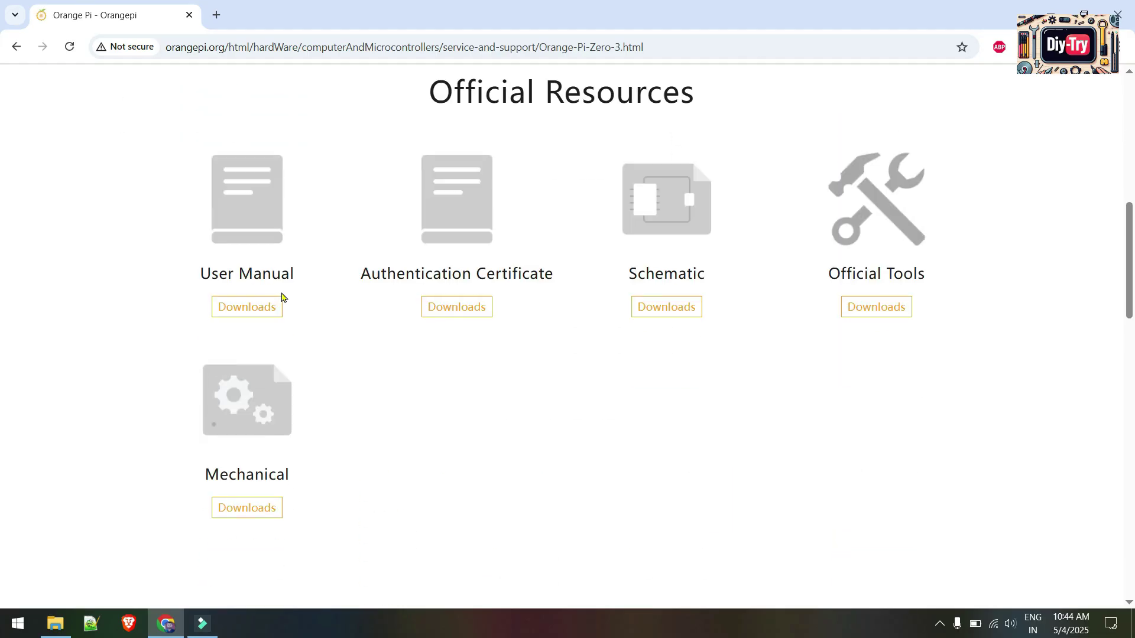
scroll(571, 371, down, 10)
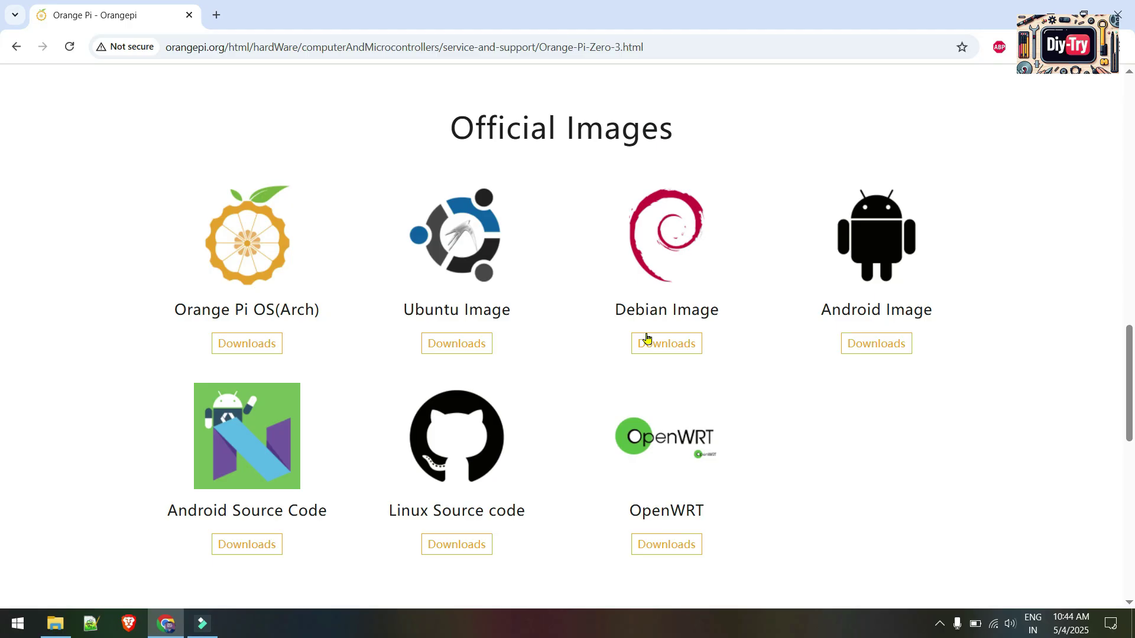
Step: Download the Ubuntu noble desktop xfce .7z from the linux6.1 kernel folder despite the virus-scan warning
click(456, 342)
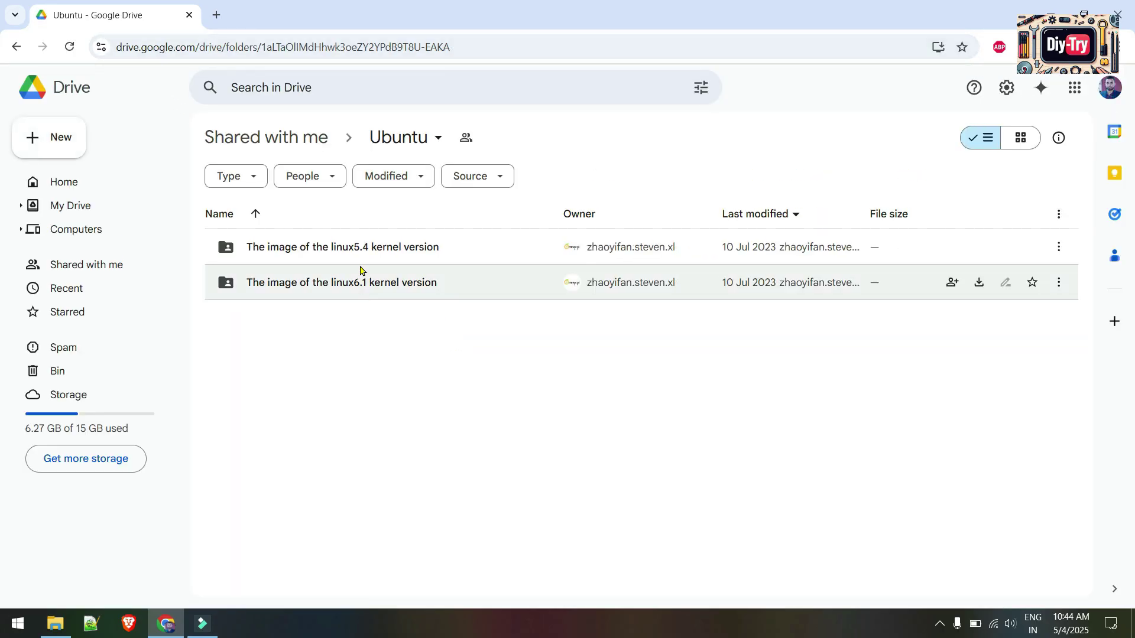
double_click(360, 285)
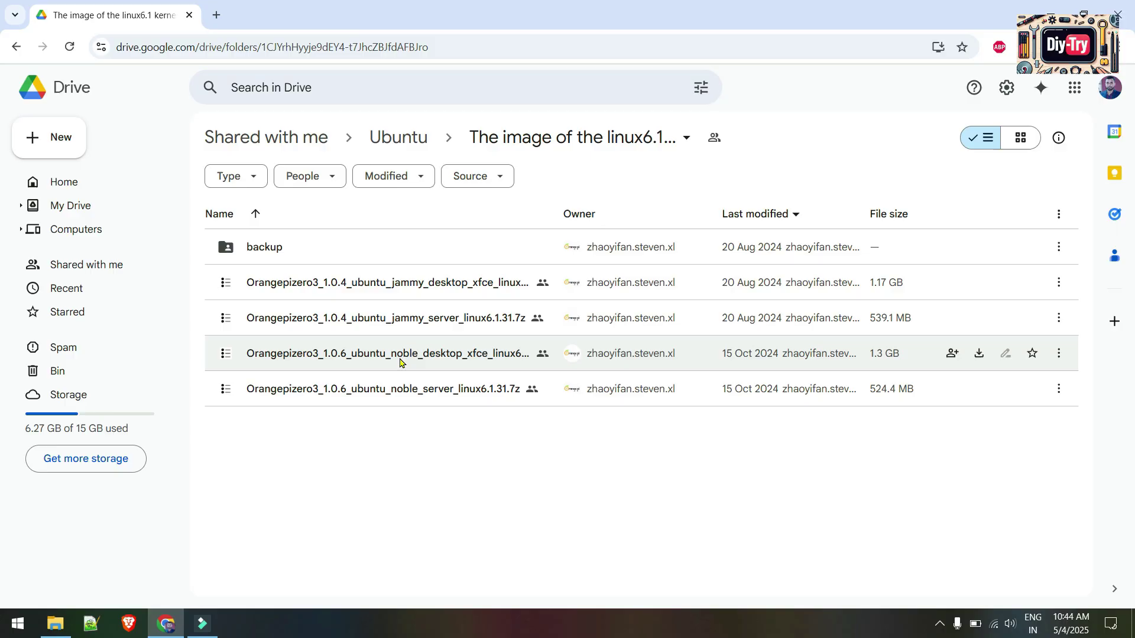
click(399, 360)
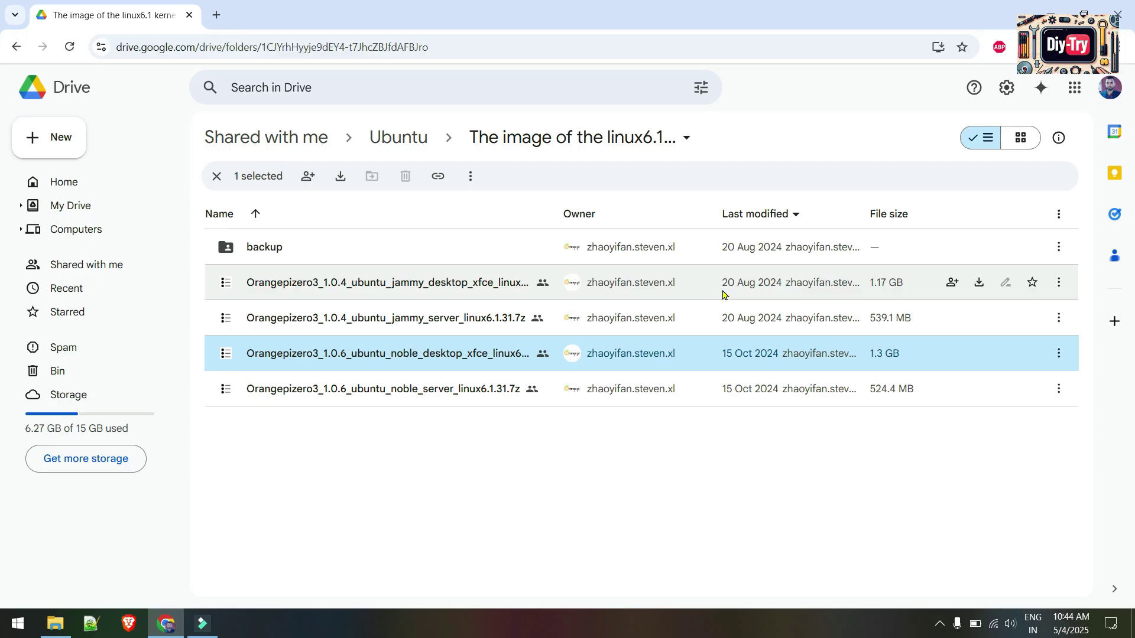
click(341, 177)
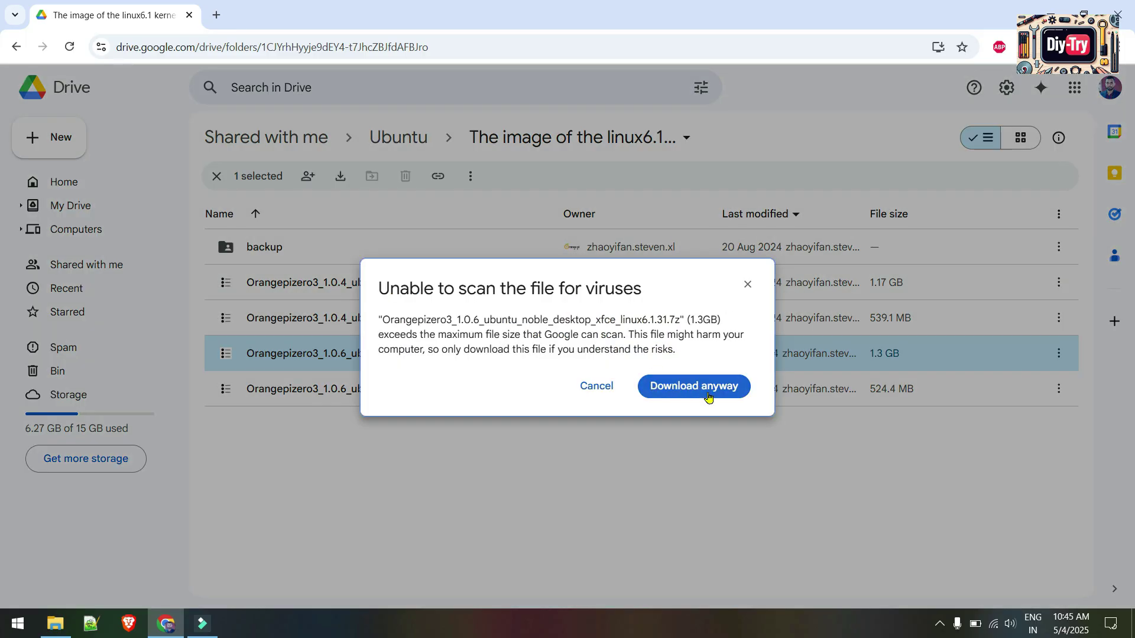
click(694, 386)
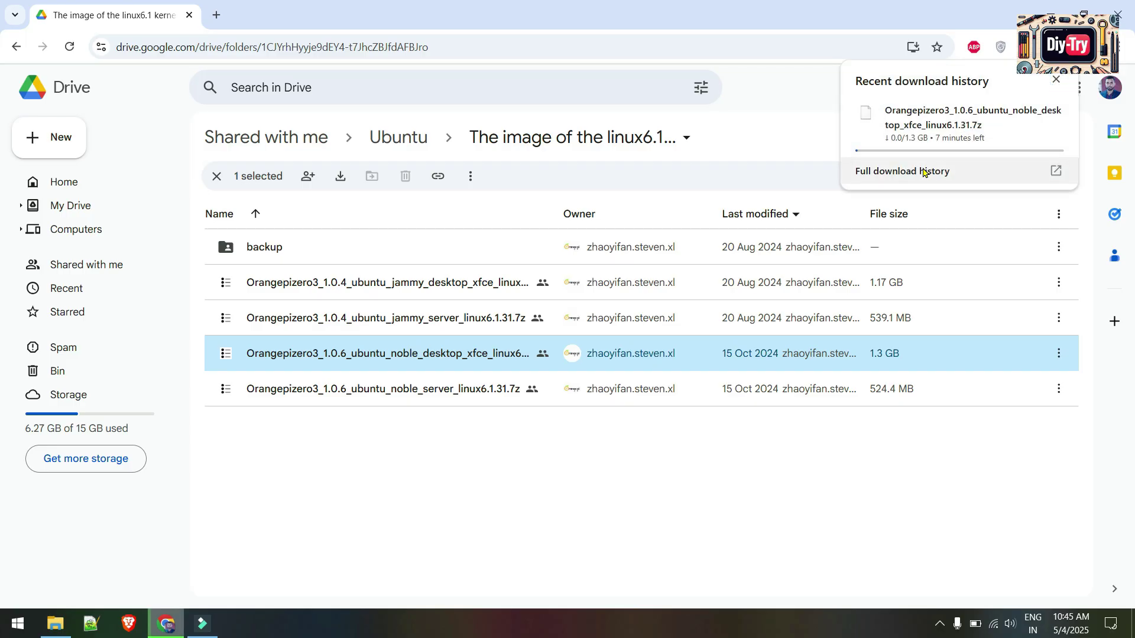
click(924, 171)
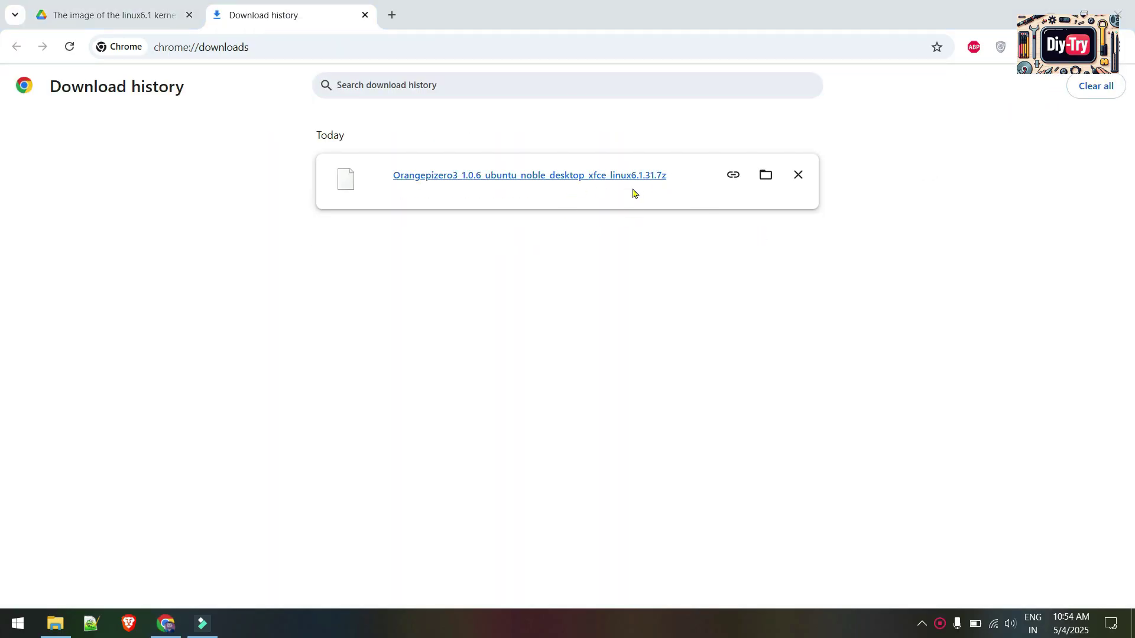
Step: Show the downloaded .7z in its OrangePi-Zero3 folder with the full file name visible
click(769, 180)
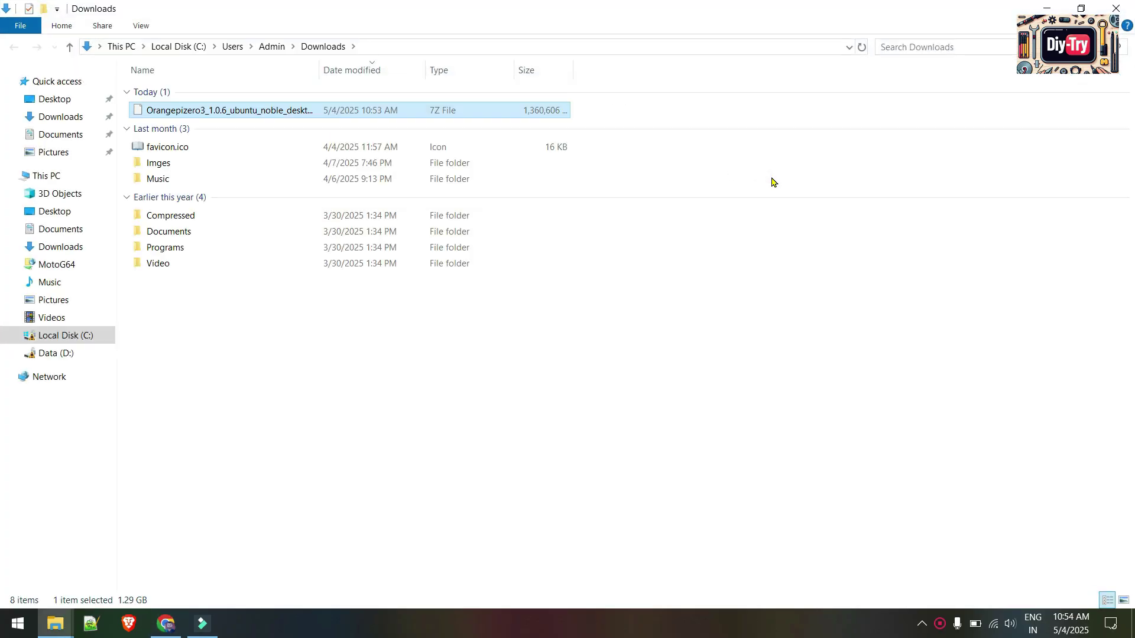
drag(319, 70, 415, 68)
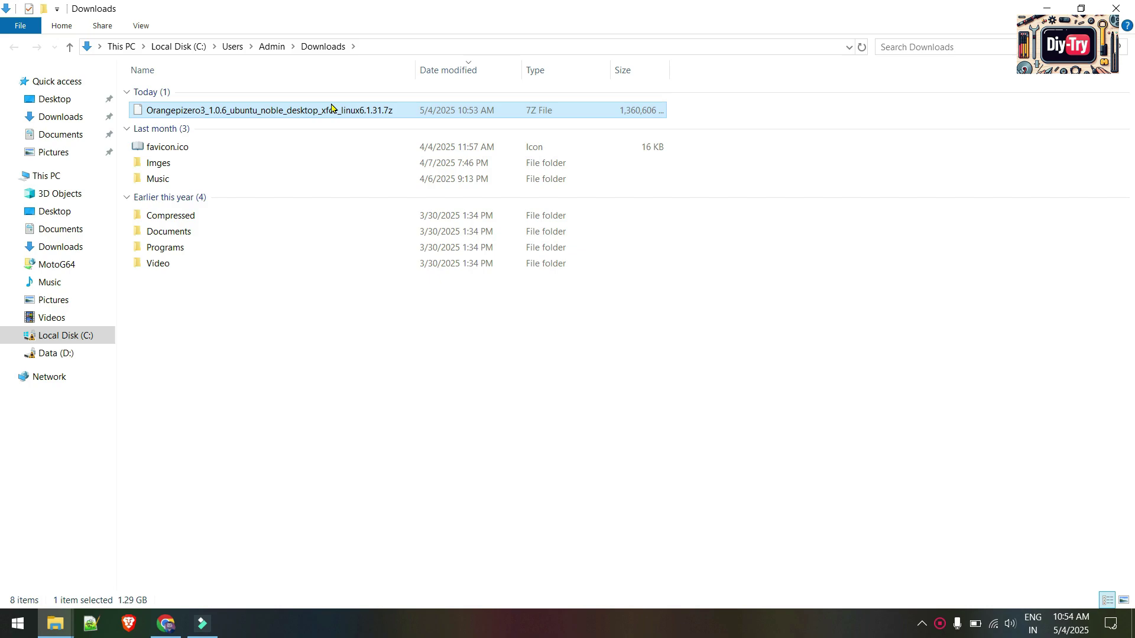
right_click(331, 104)
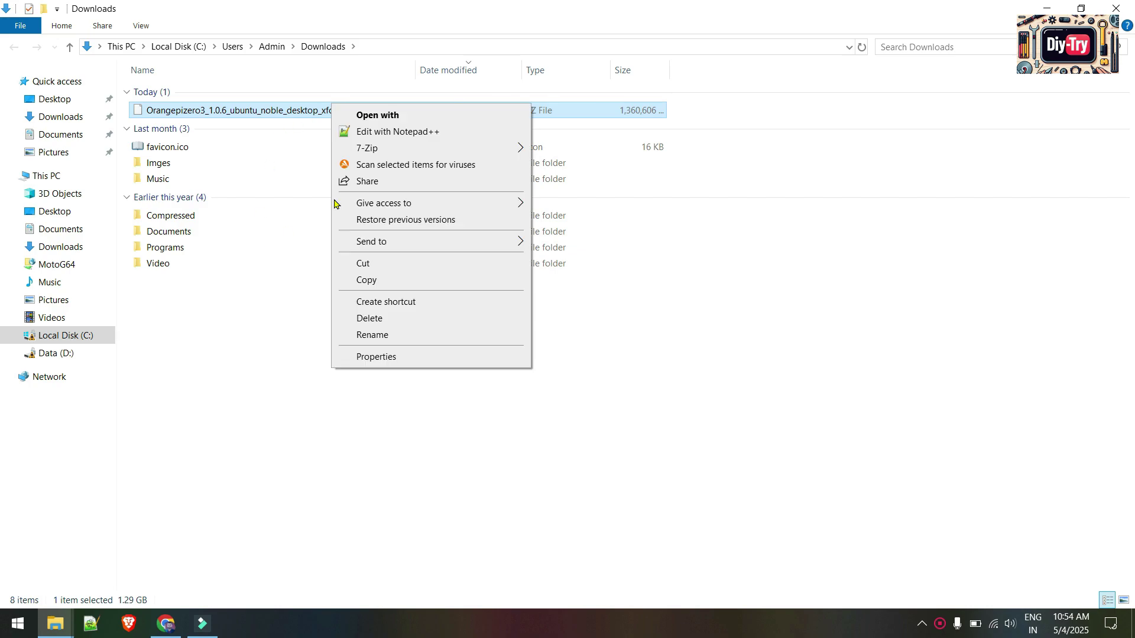
Step: Launch balenaEtcher from the desktop and extract the archive in place with 7-Zip Extract Here
key(super+d)
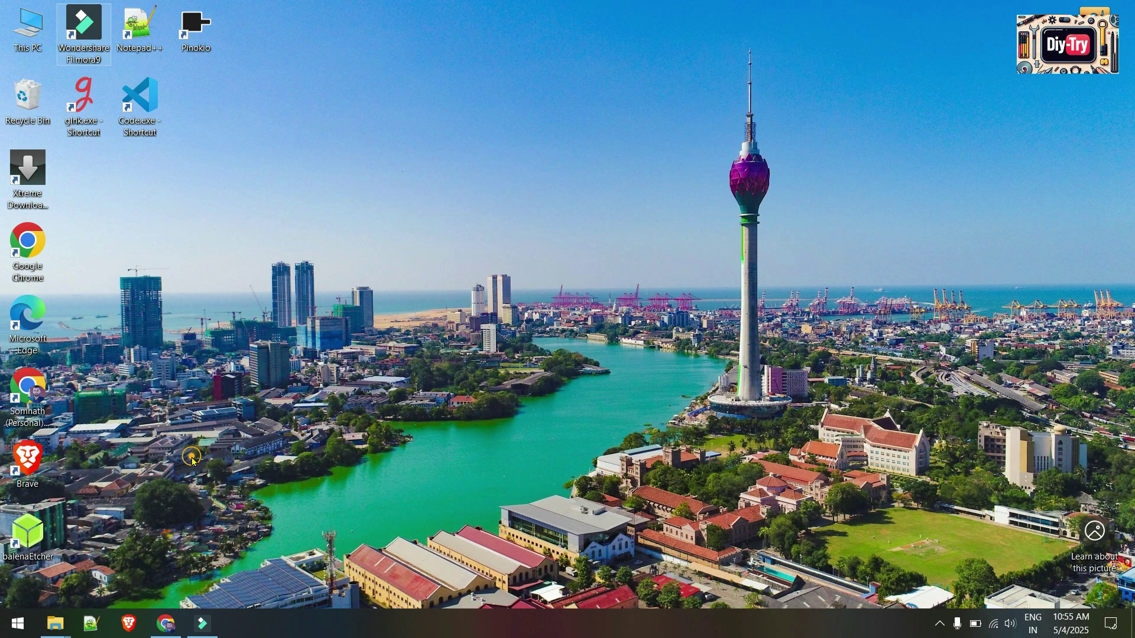
click(45, 528)
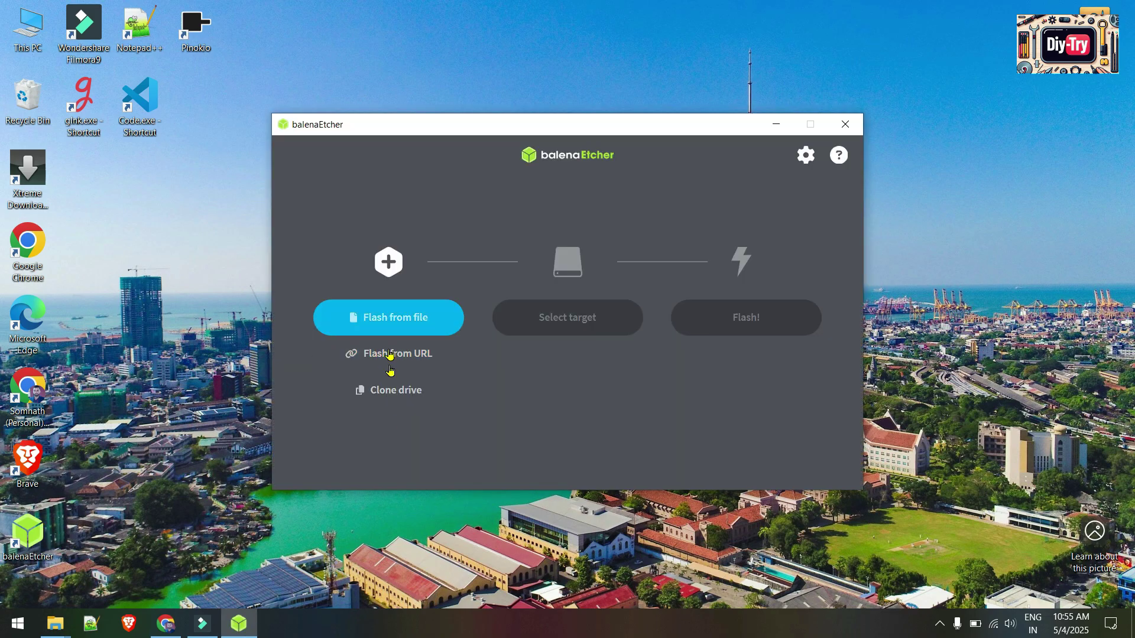
click(383, 320)
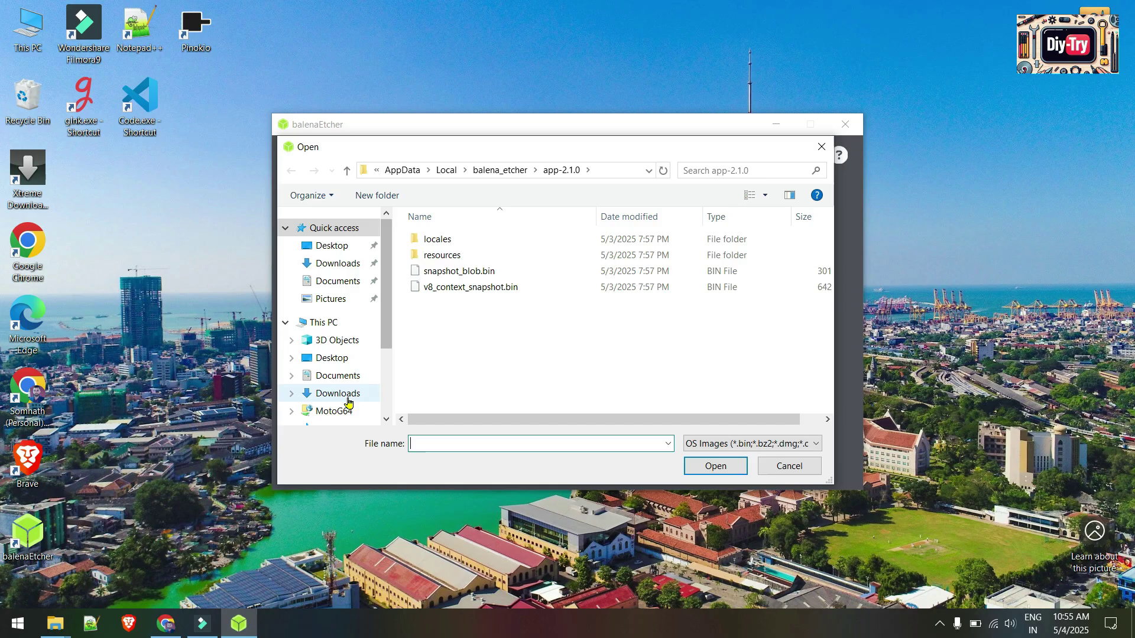
scroll(347, 403, down, 2)
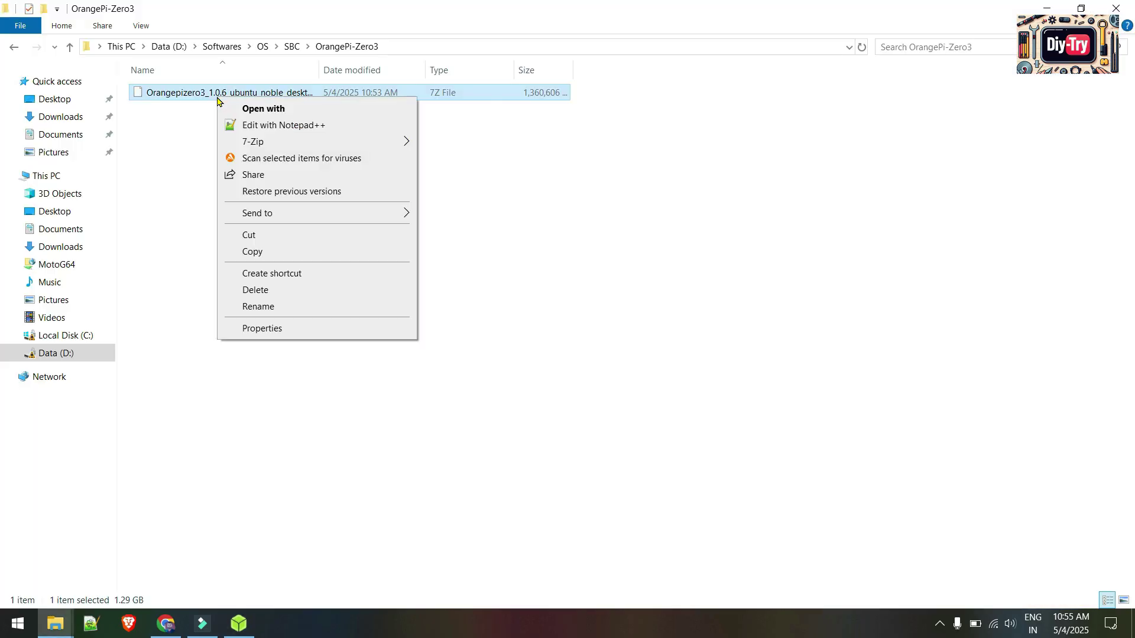
mouse_move(329, 147)
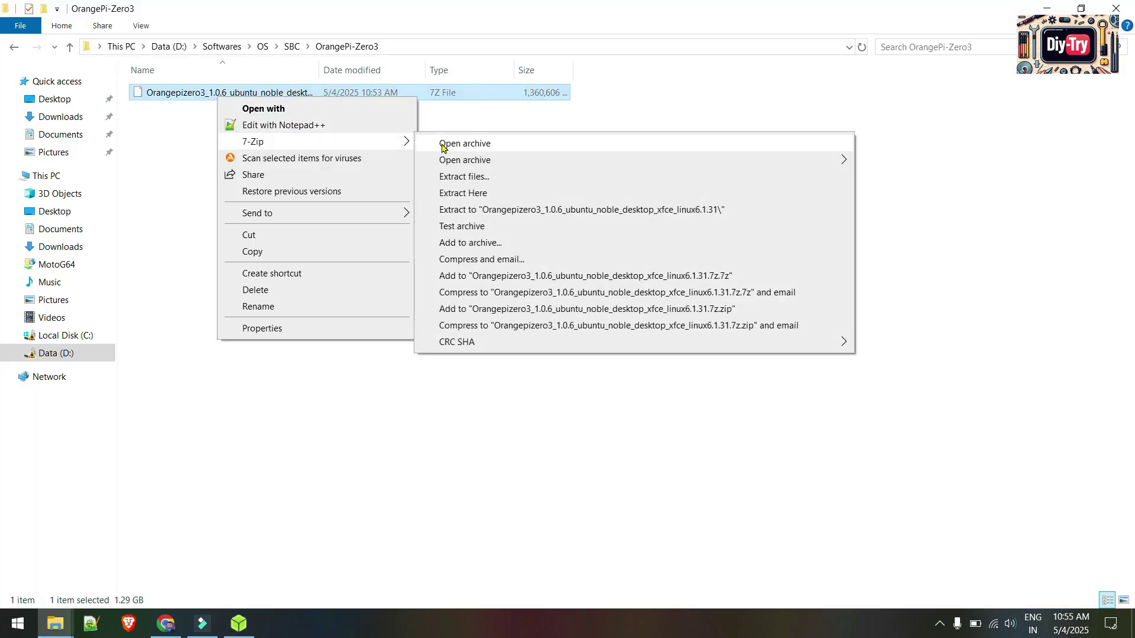
click(505, 193)
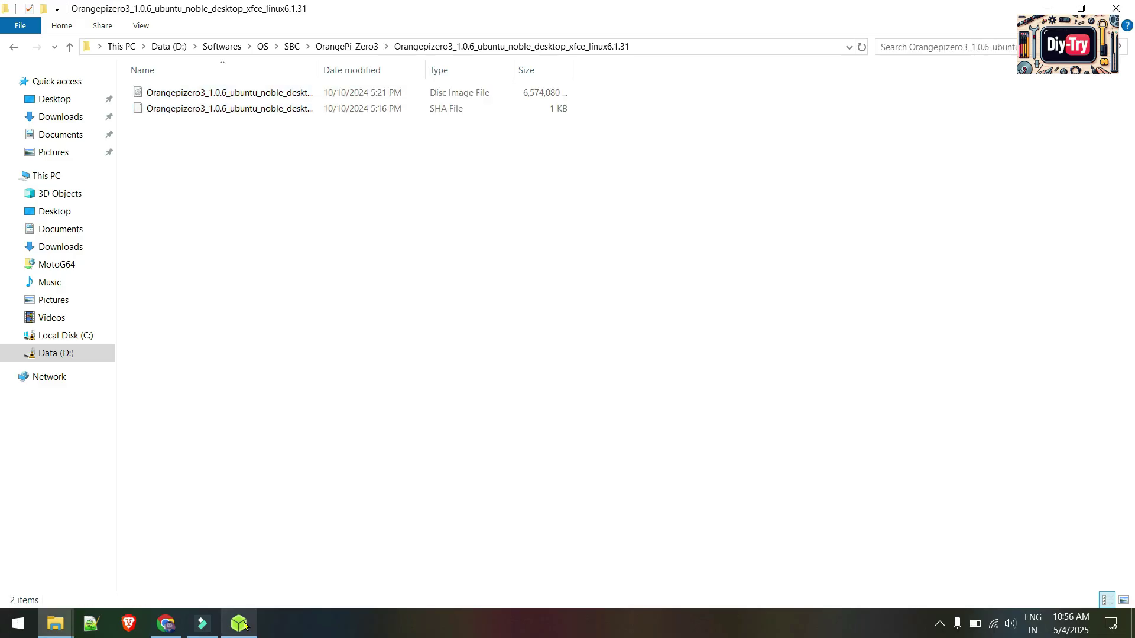
Step: Load the extracted Orangepizero3 ubuntu .img from the D: drive folder into balenaEtcher
click(239, 623)
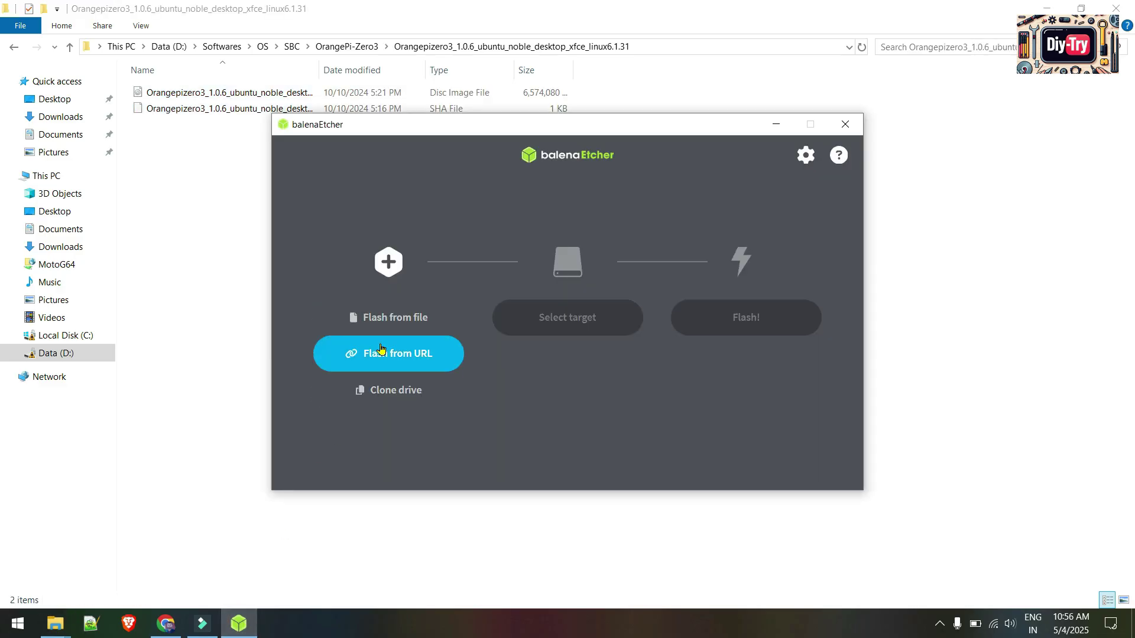
click(387, 322)
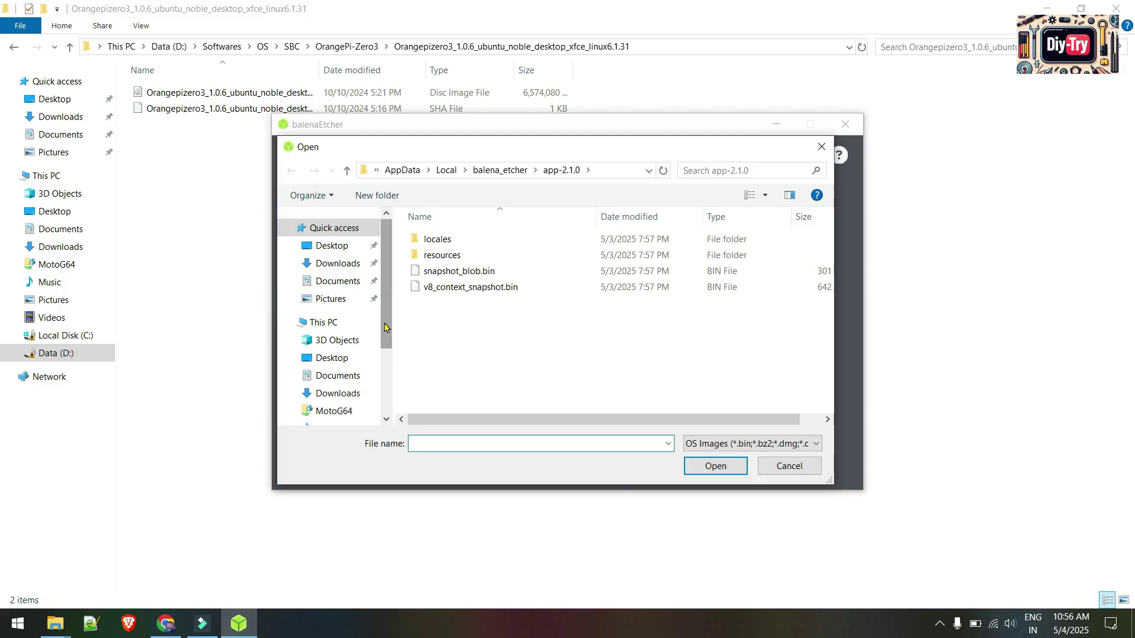
scroll(312, 371, down, 1)
click(337, 376)
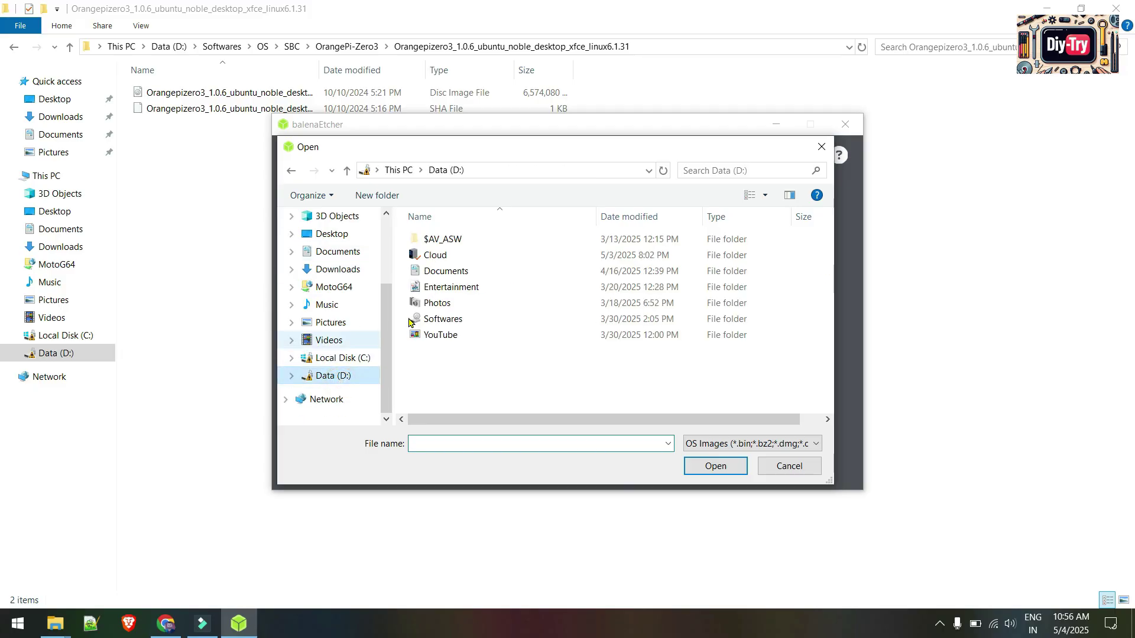
click(446, 246)
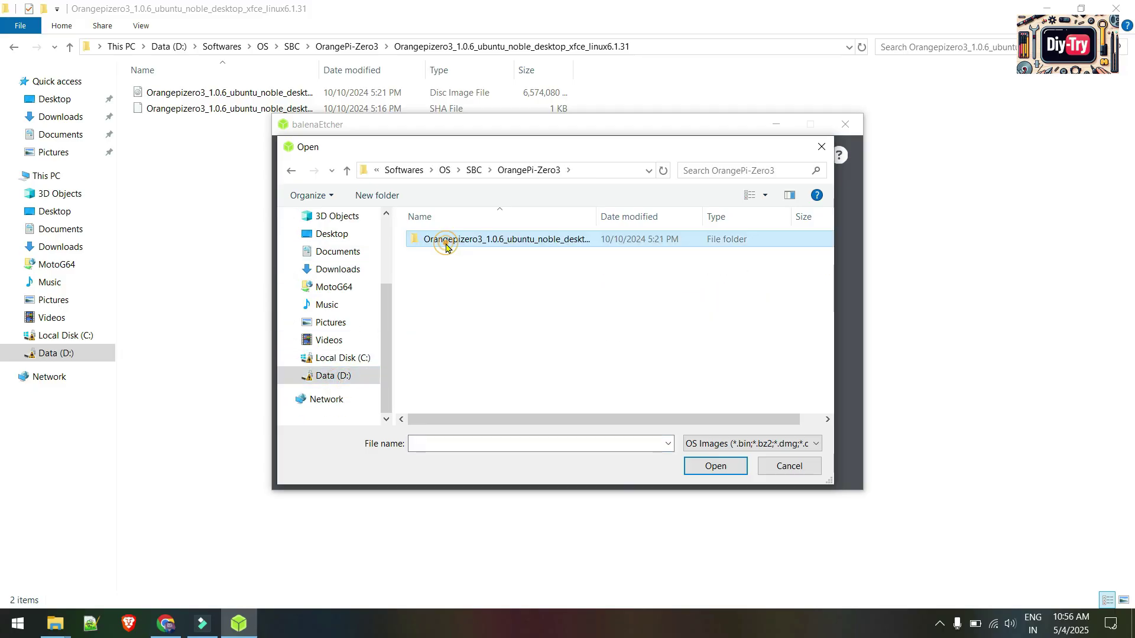
double_click(447, 246)
click(445, 243)
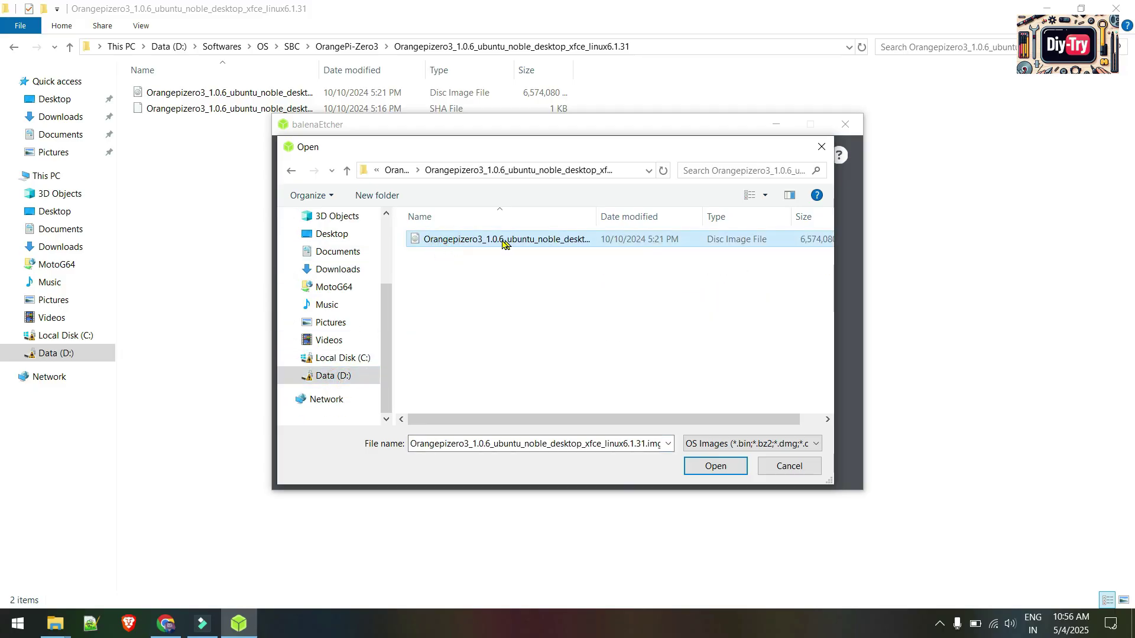
click(714, 467)
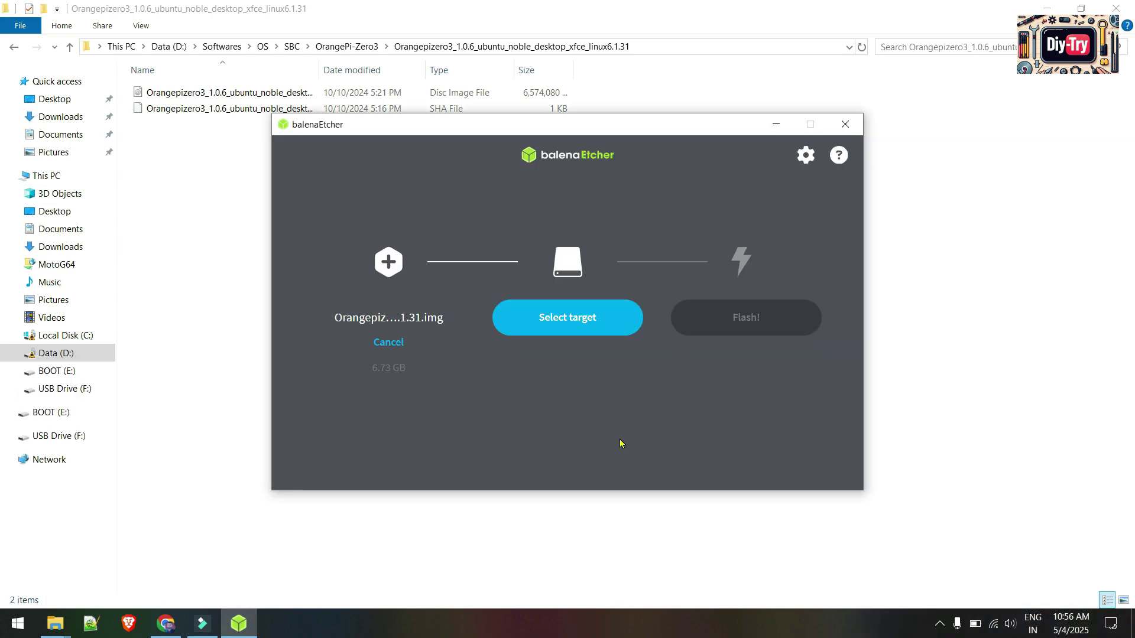
Step: Target the 31 GB Mass Storage Device and flash the image to it
click(567, 320)
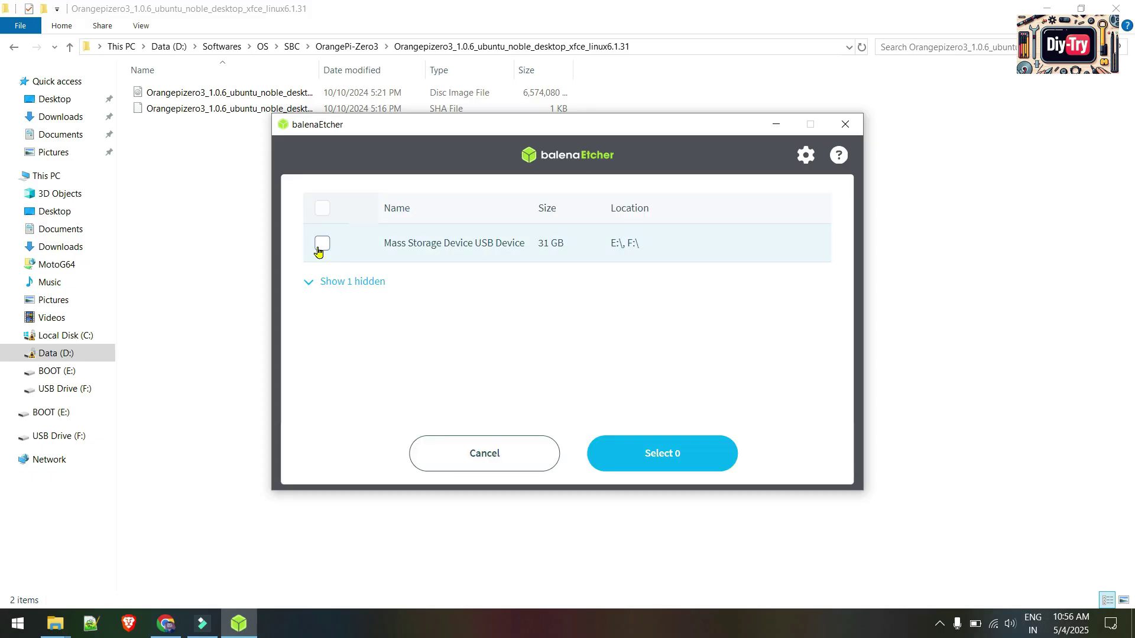
click(319, 247)
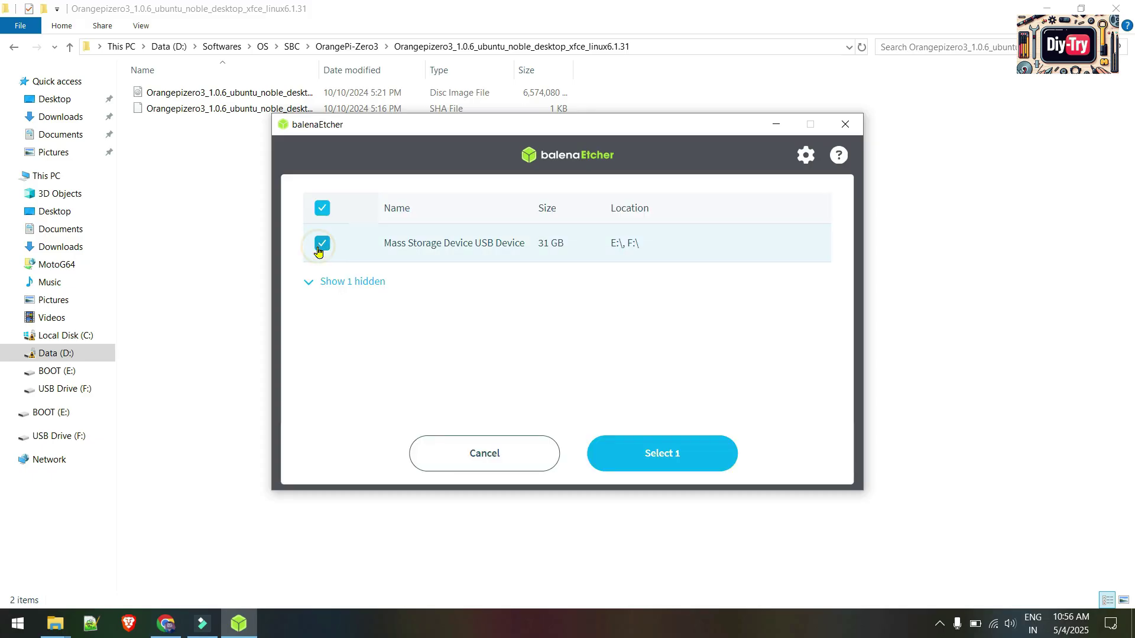
click(655, 455)
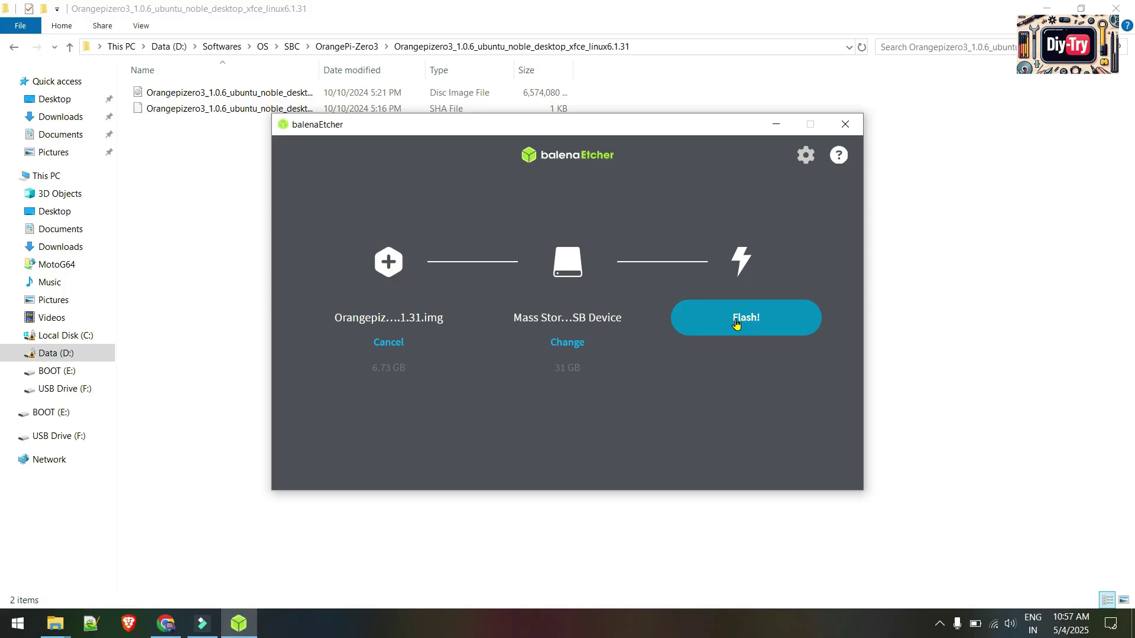
click(735, 324)
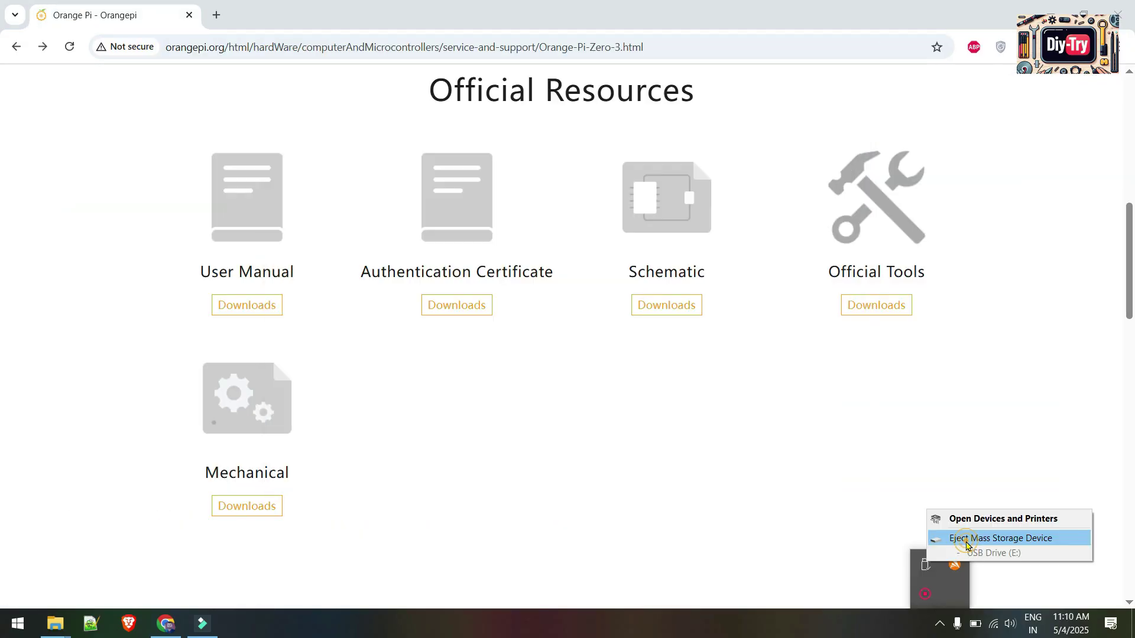
Step: Safely eject the flashed card from the system tray
click(967, 538)
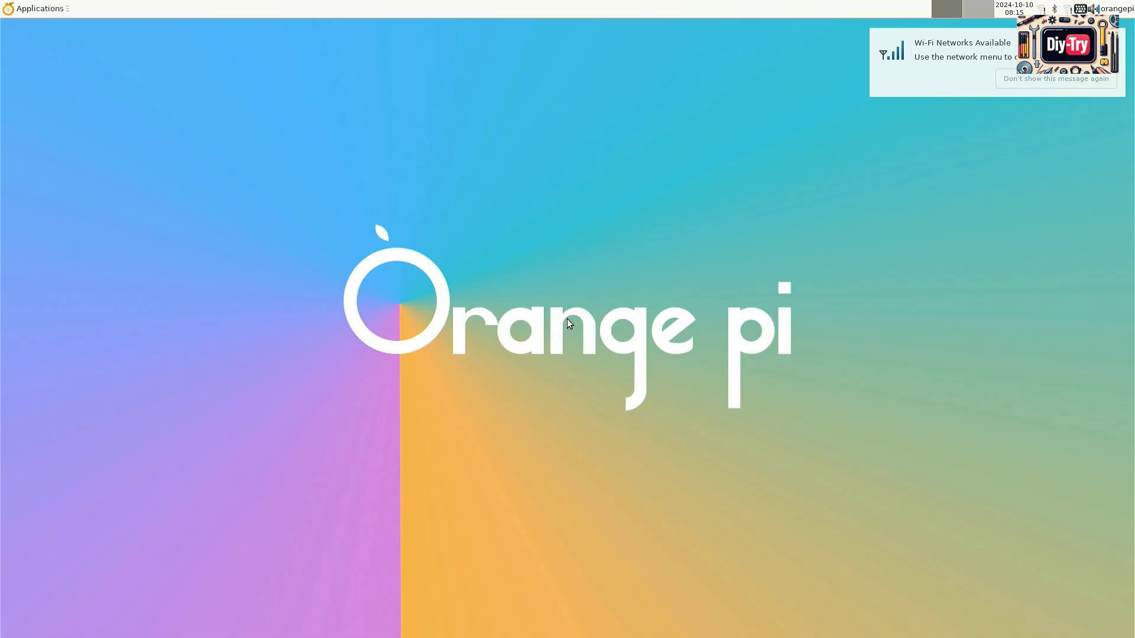
Step: Join the DasF23 Wi-Fi network by pasting in its password
click(1041, 10)
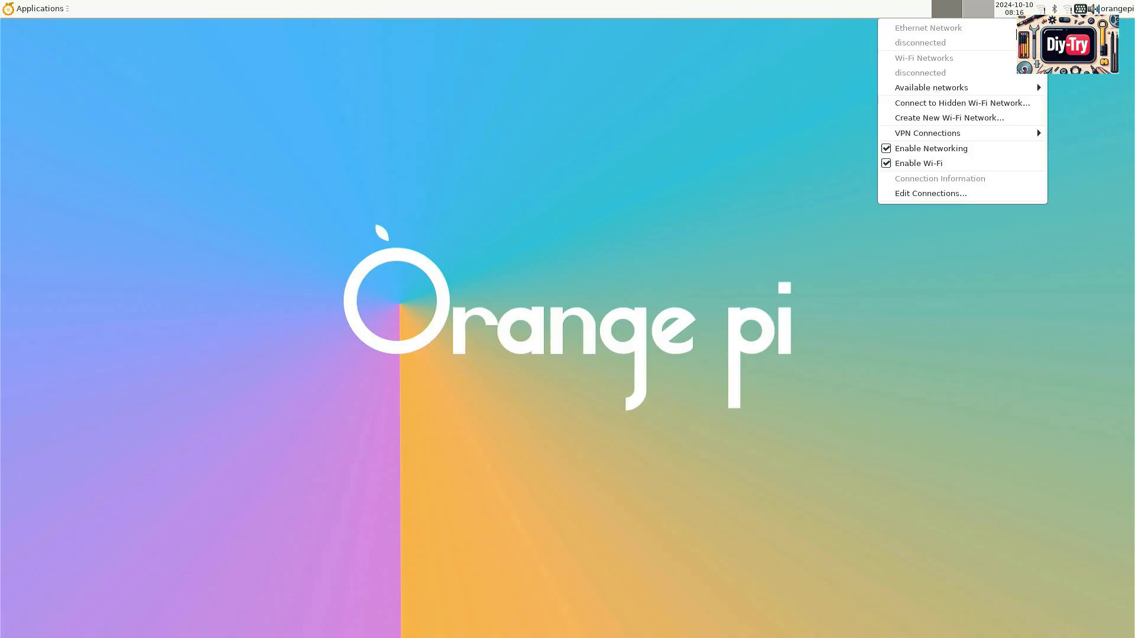
mouse_move(980, 93)
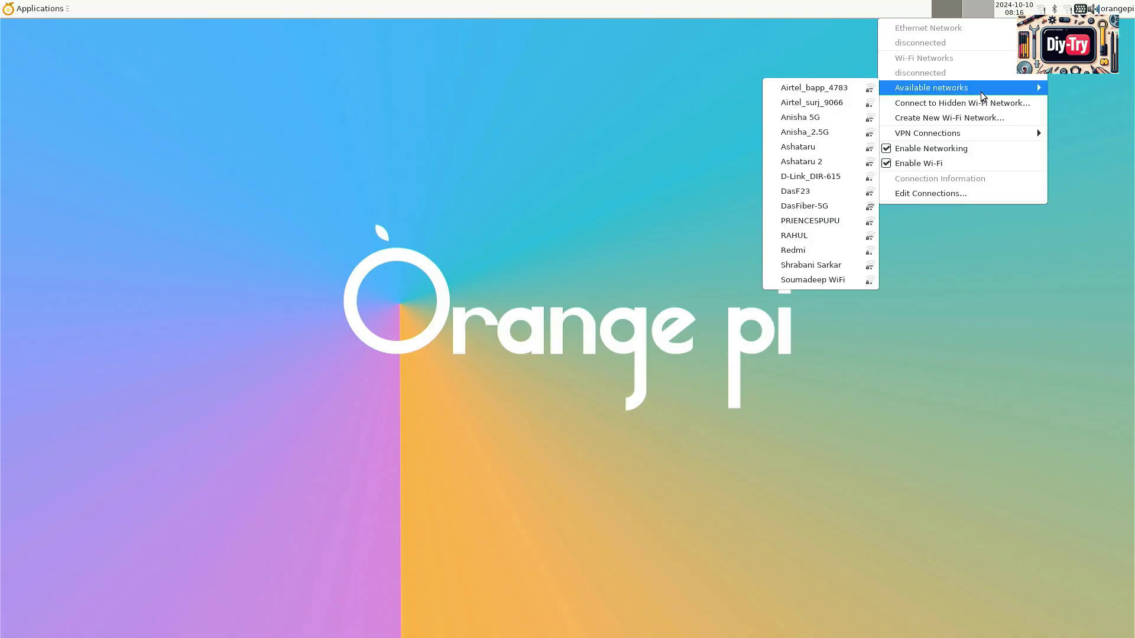
click(804, 193)
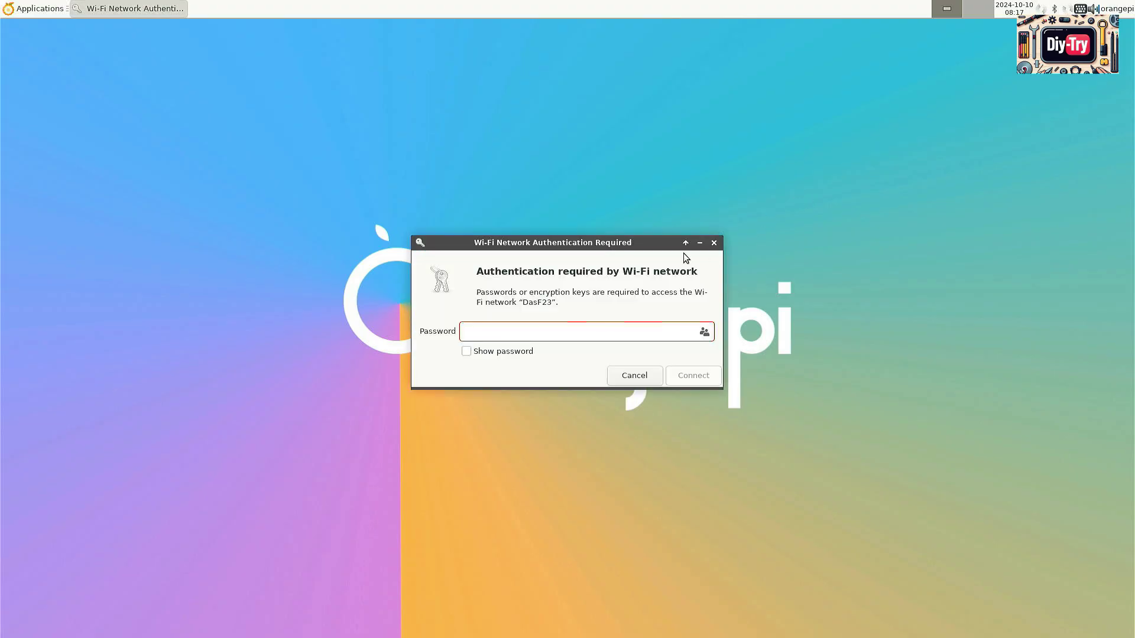
key(ctrl+v)
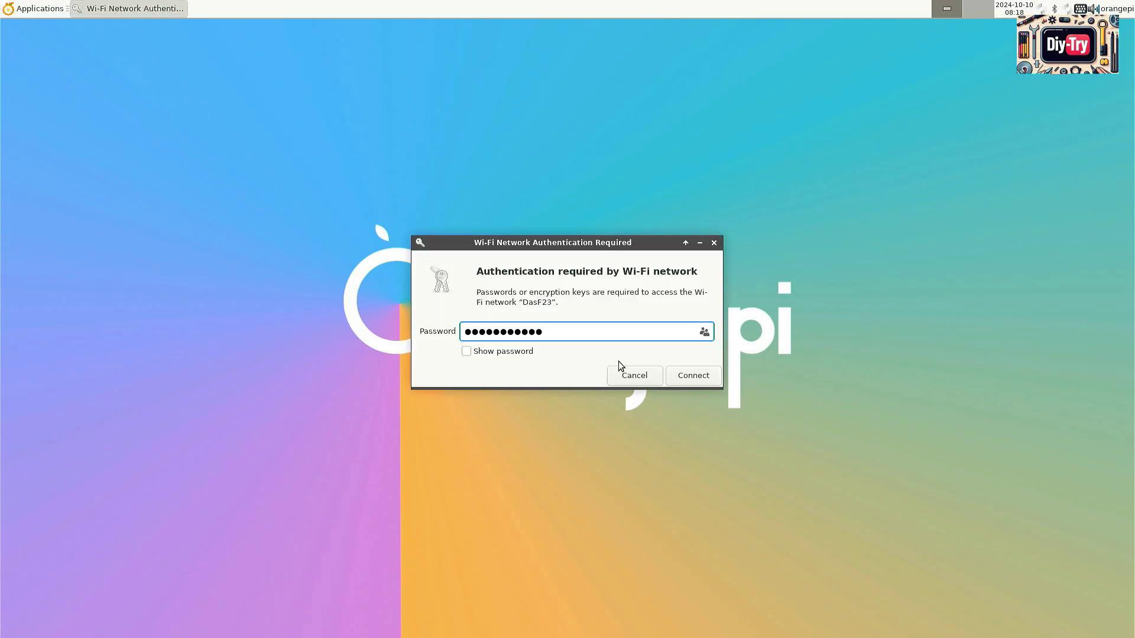
click(699, 376)
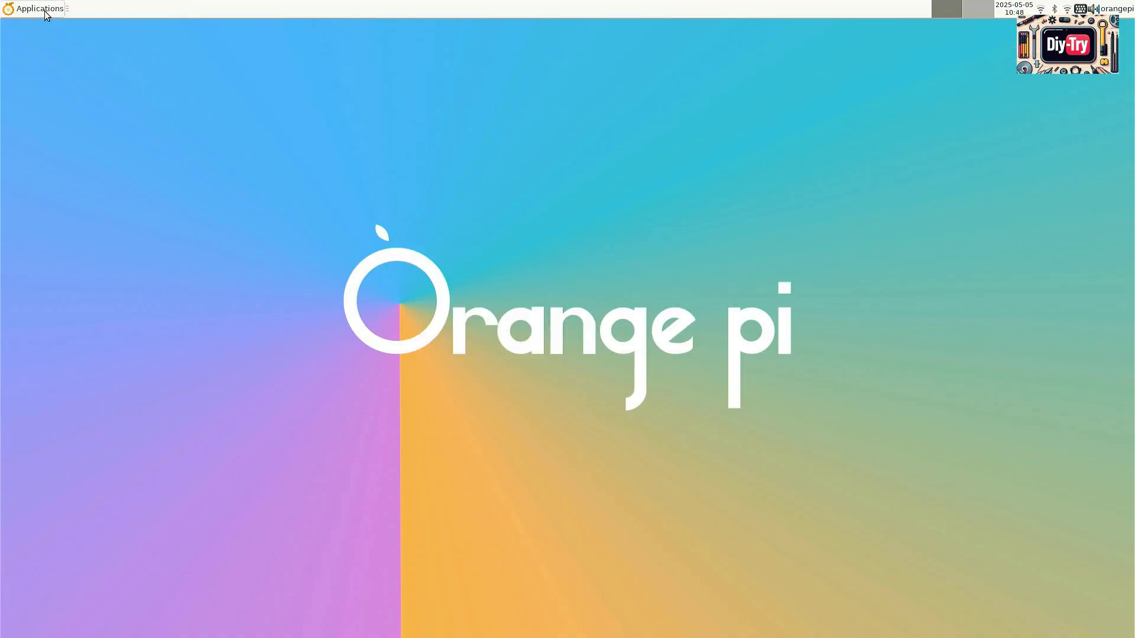
Step: Launch the web browser from Applications and search Google for 'go'
click(46, 14)
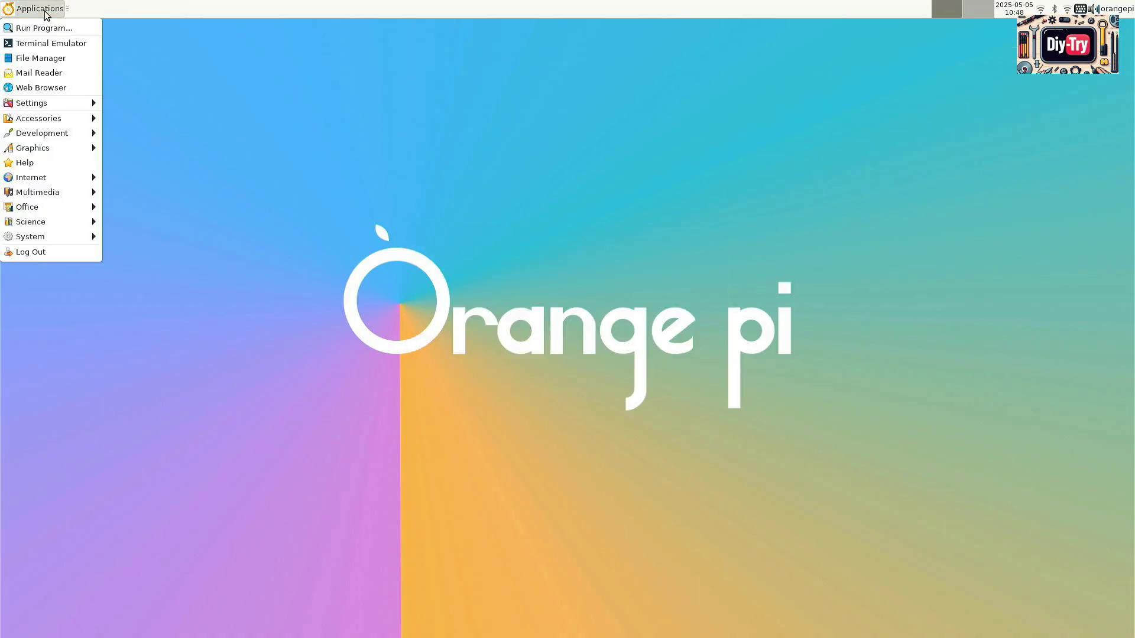
click(37, 88)
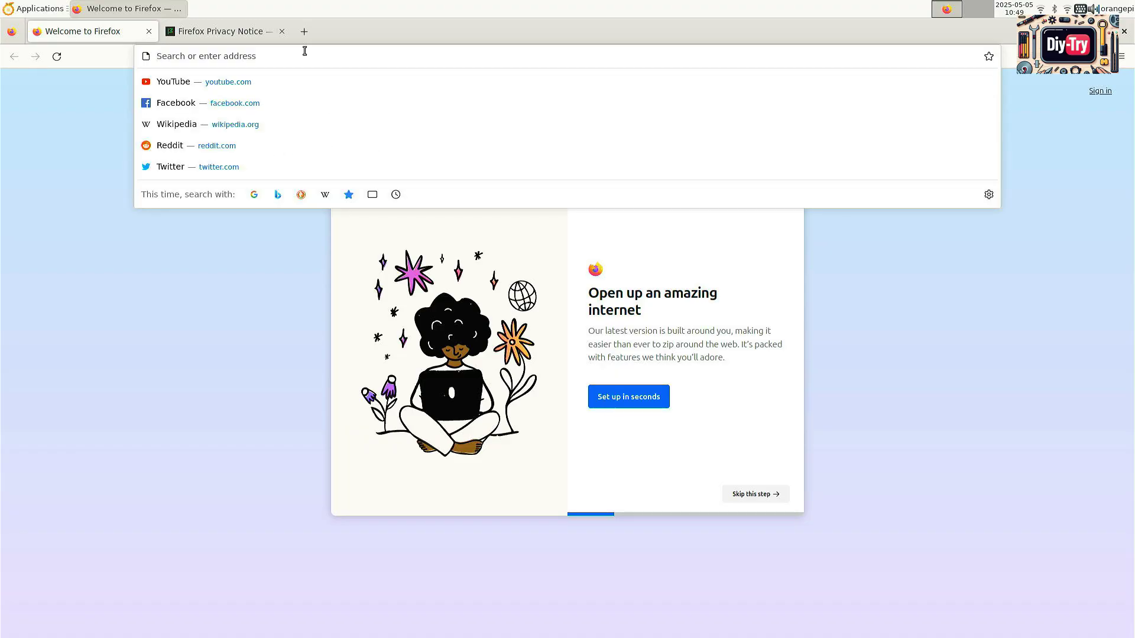
text(go)
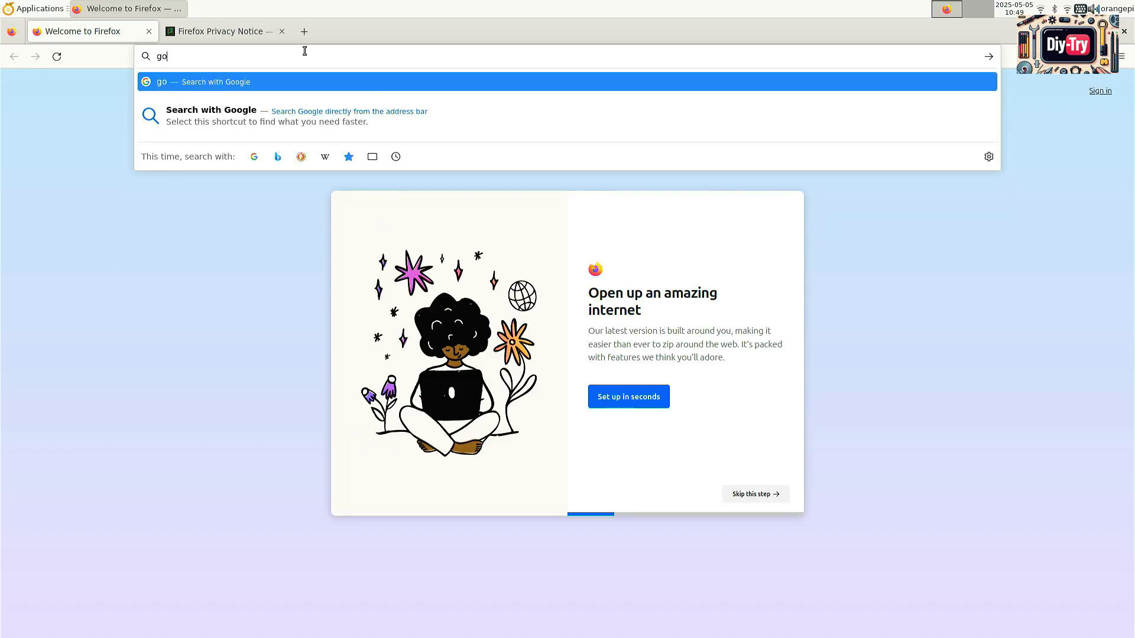
key(Return)
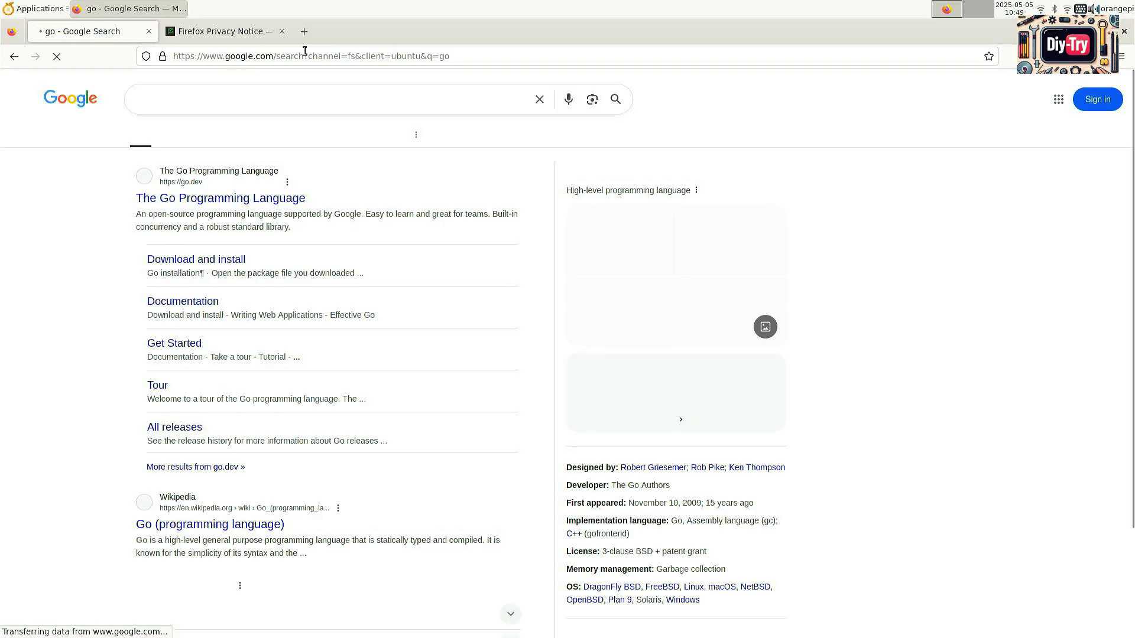
click(281, 31)
key(ctrl+alt+t)
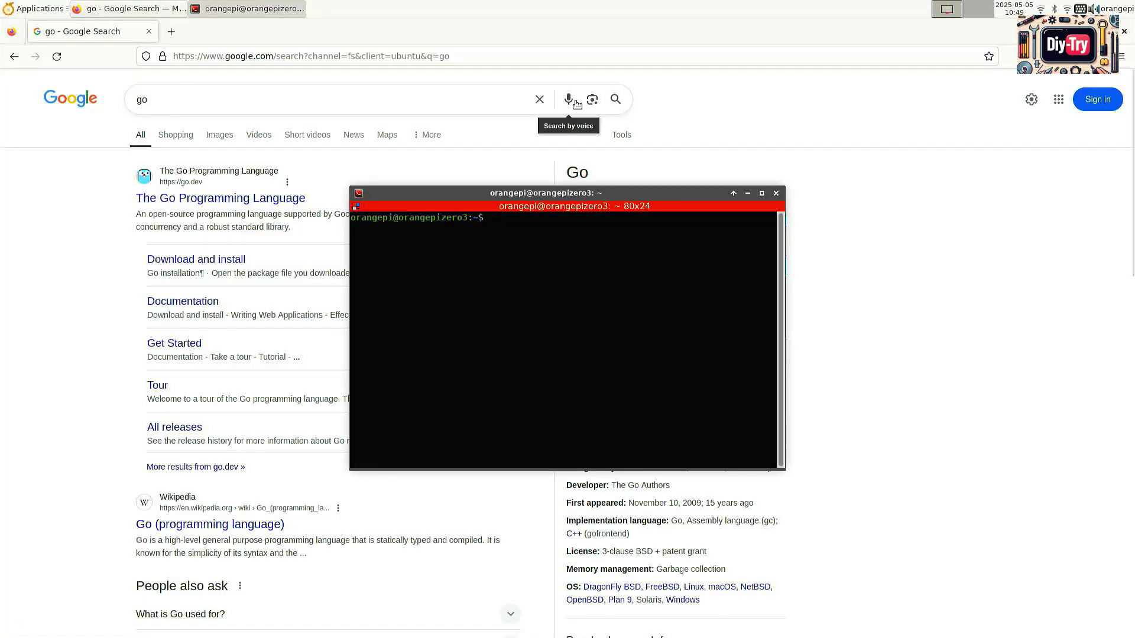
Step: Maximize the terminal, run df -h and who, then exit it
click(762, 193)
text(df -h)
key(Return)
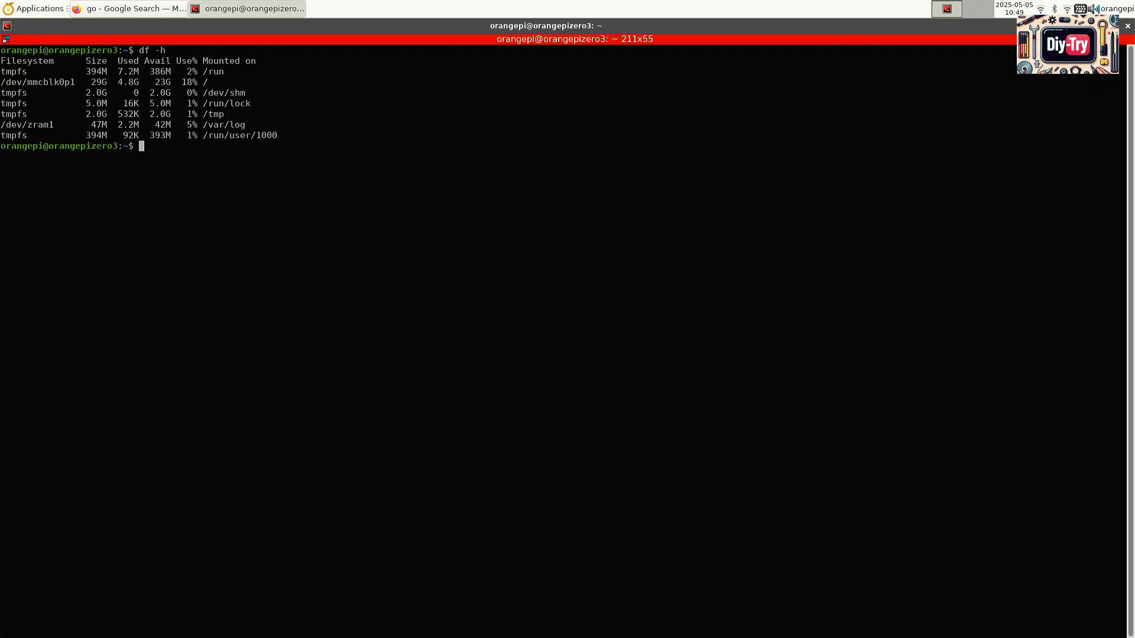
text(who)
key(Return)
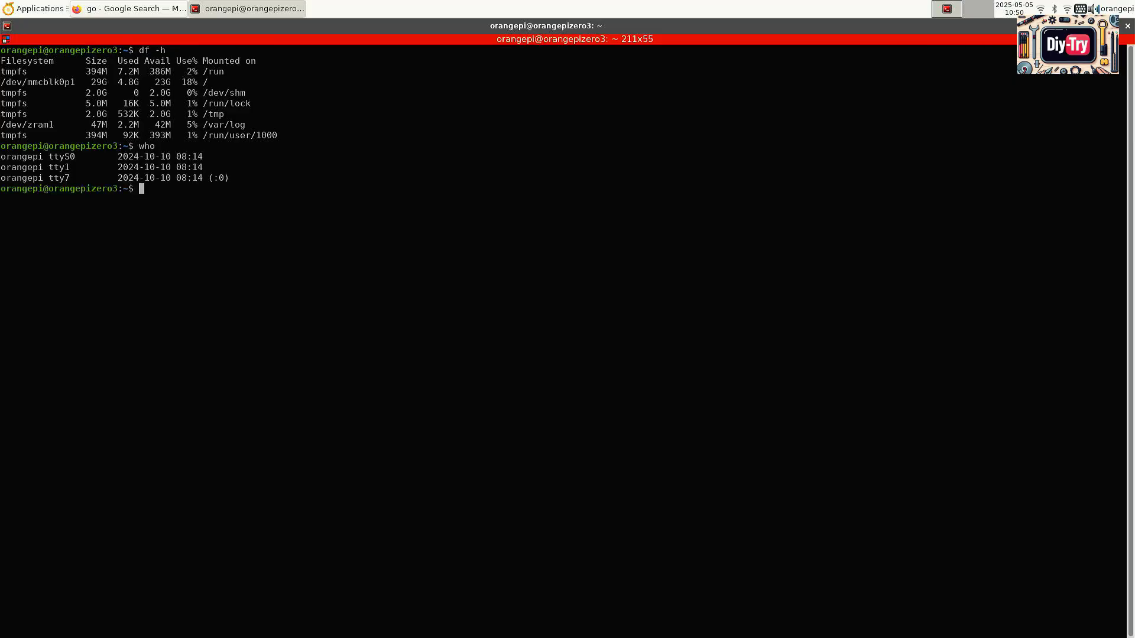
text(exit)
key(Return)
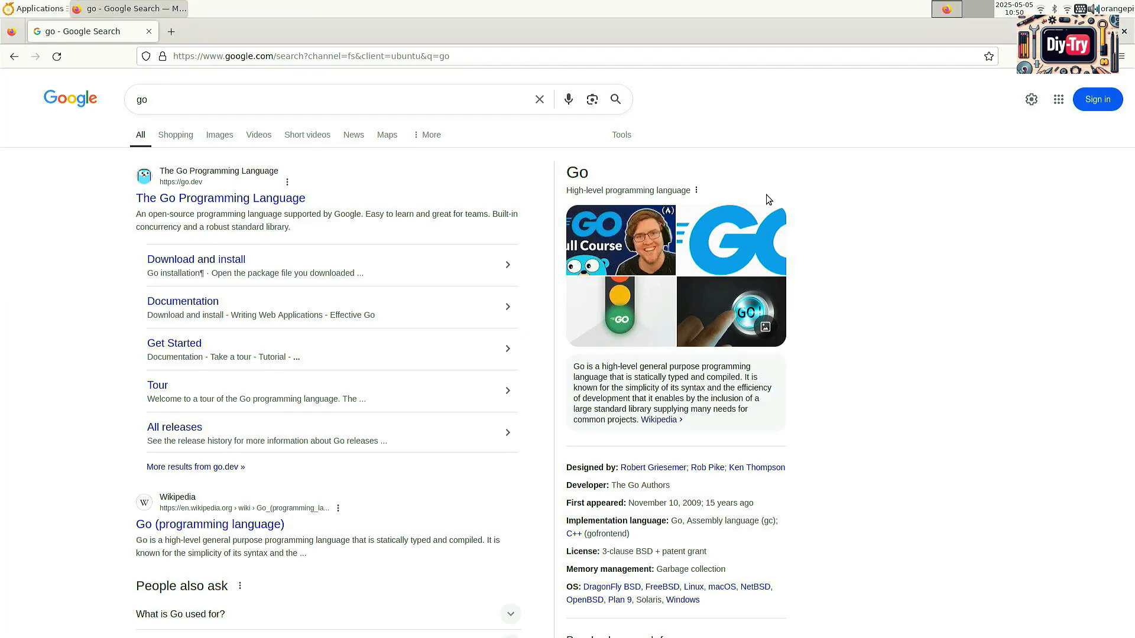